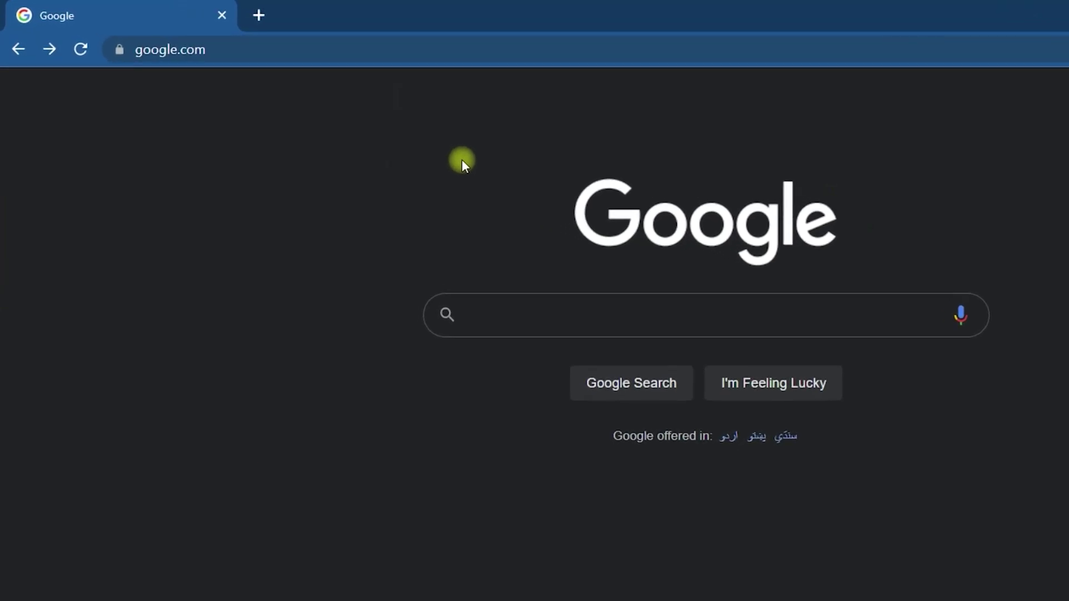
Start signing in to a Google account from the google.com page.
left_click(156, 64)
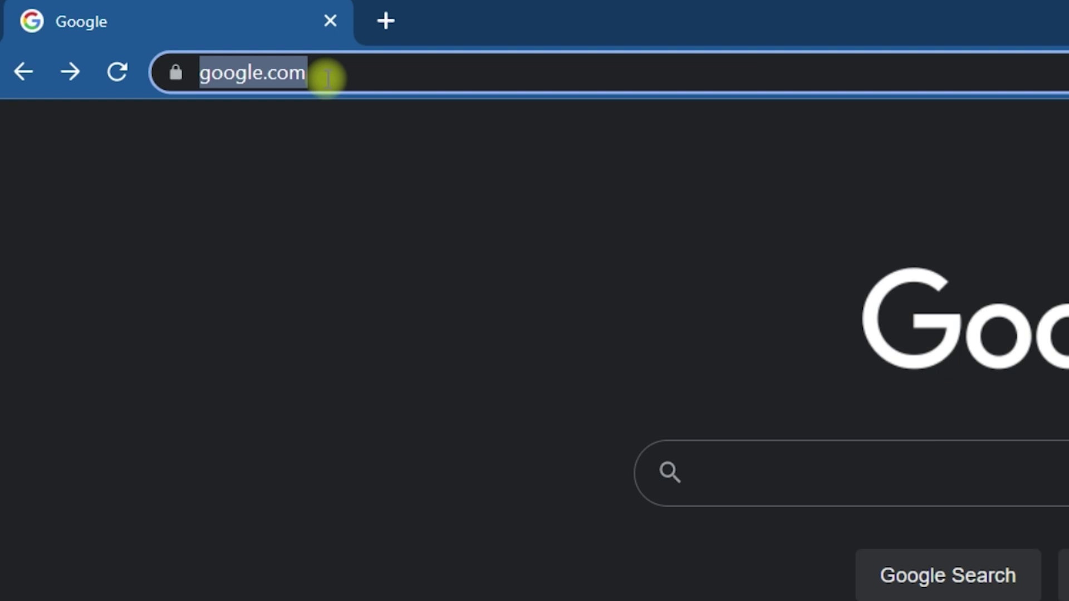
left_click(1068, 258)
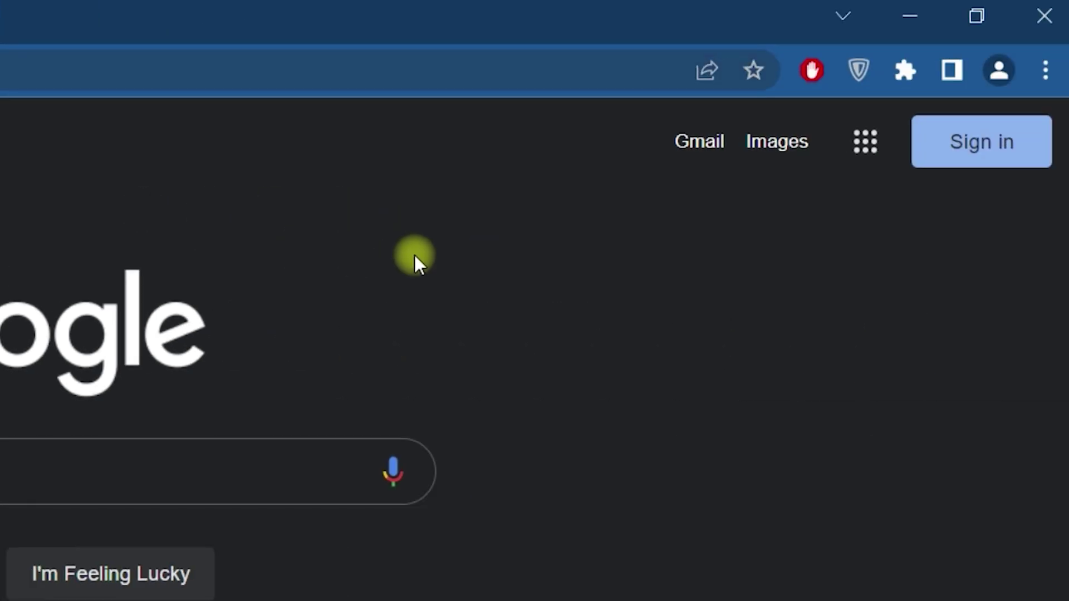
left_click(990, 147)
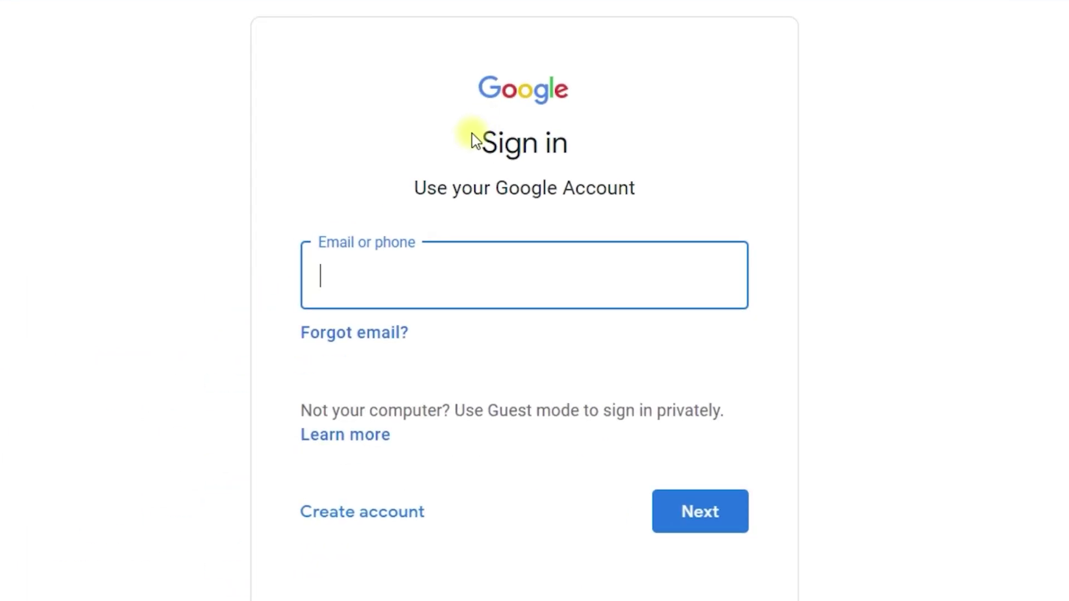
Sign in with the saved account email and its password, landing on 'Couldn't sign you in'.
left_click_drag(467, 140, 661, 210)
left_click(660, 209)
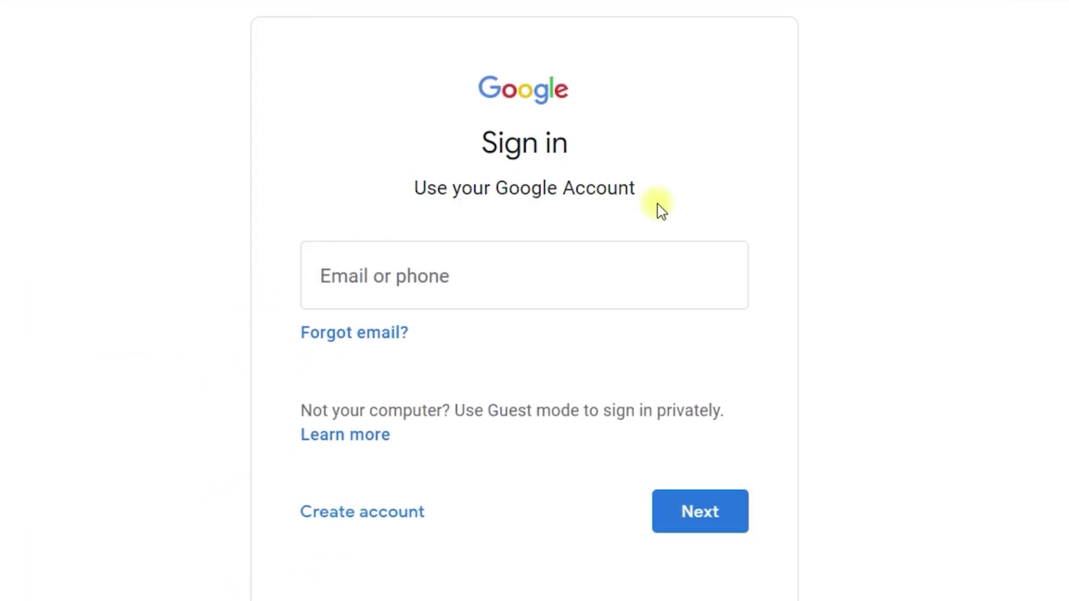
left_click(461, 275)
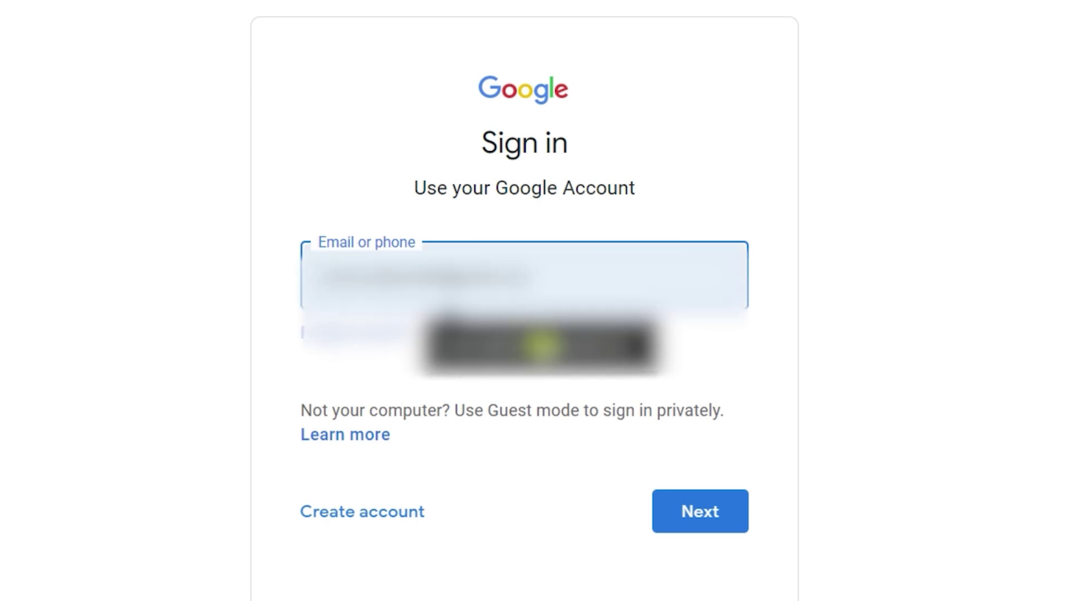
left_click(540, 346)
left_click(711, 519)
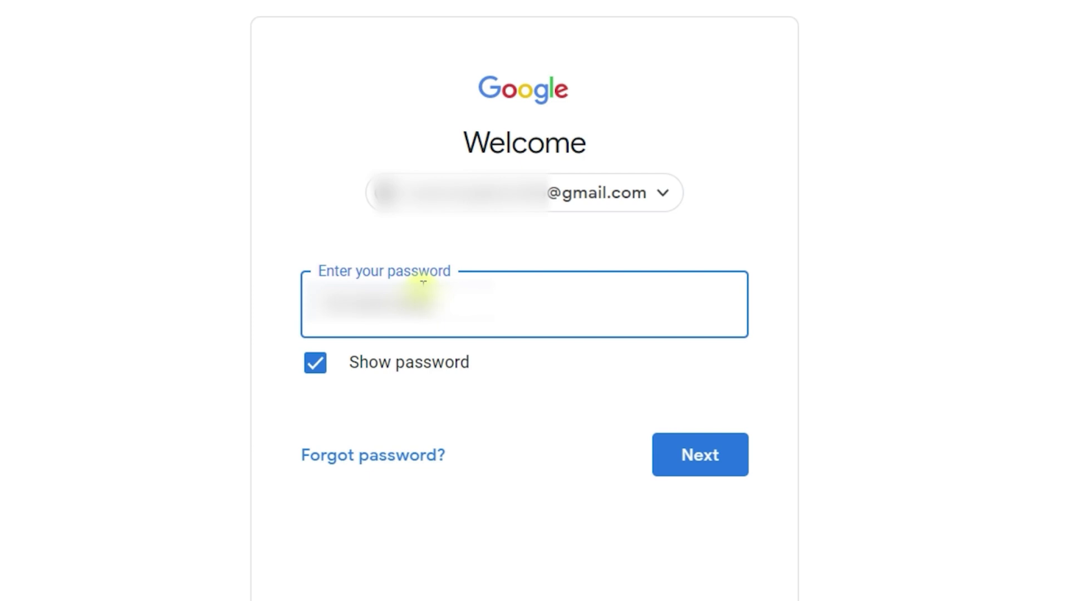
left_click(709, 454)
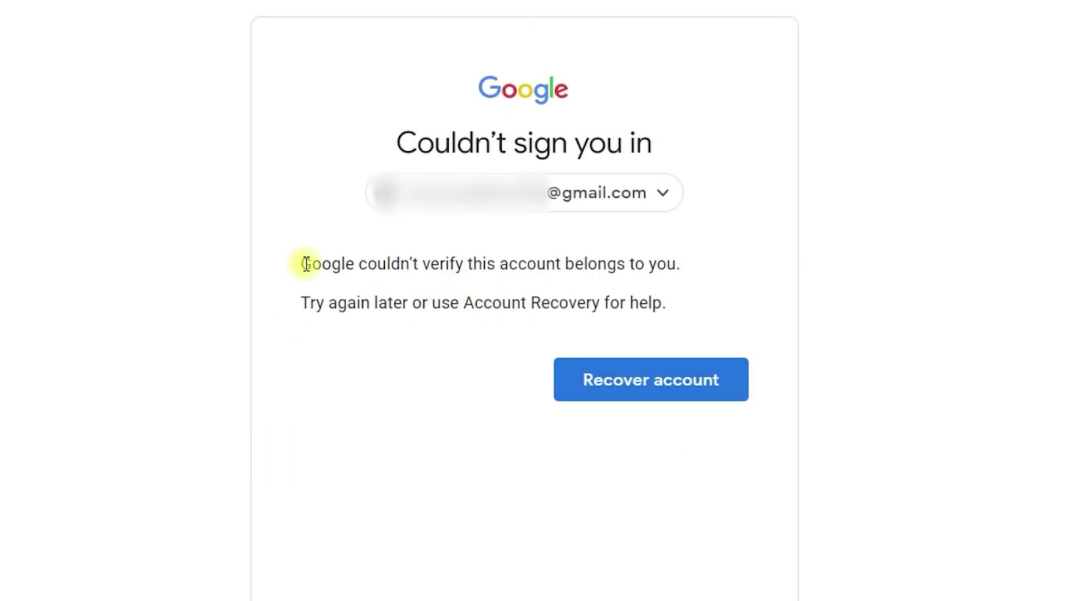
Highlight and then deselect the 'Google couldn't verify this account belongs to you' error message.
left_click_drag(302, 263, 689, 262)
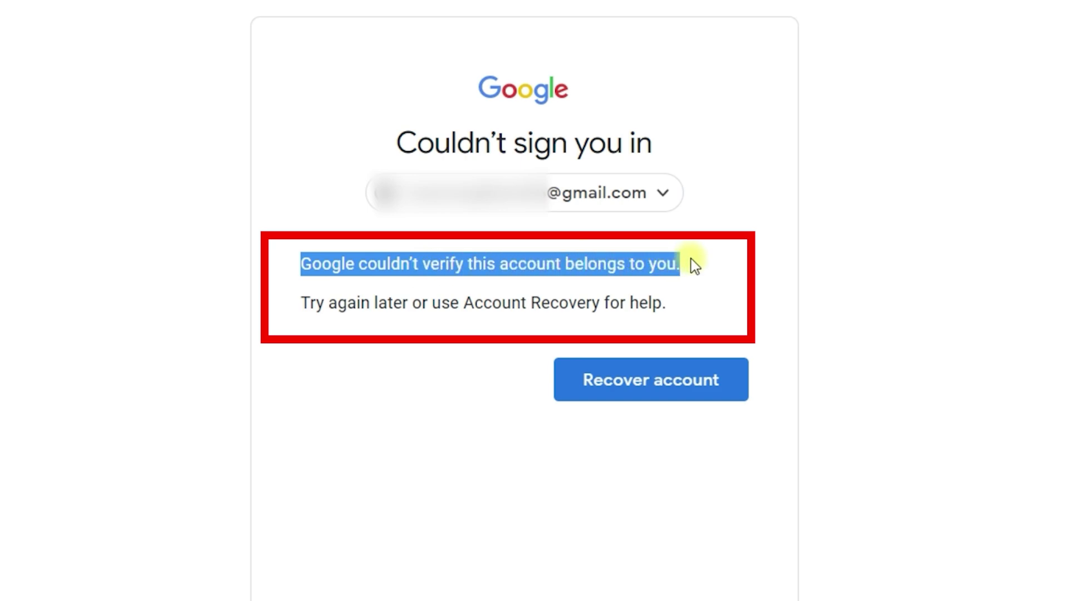
left_click(690, 265)
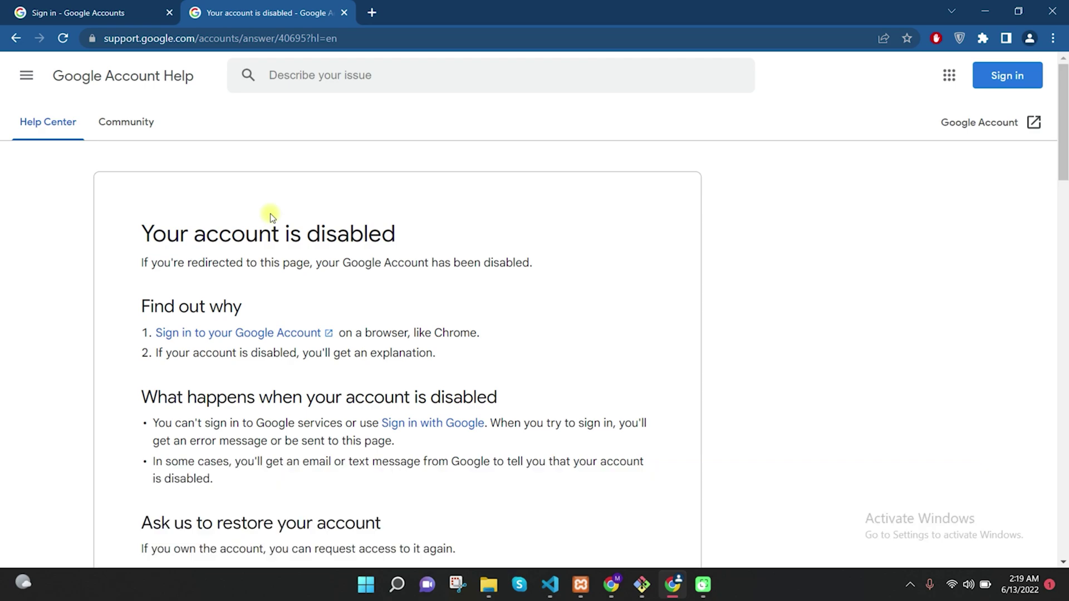
scroll(271, 217, "down", 3)
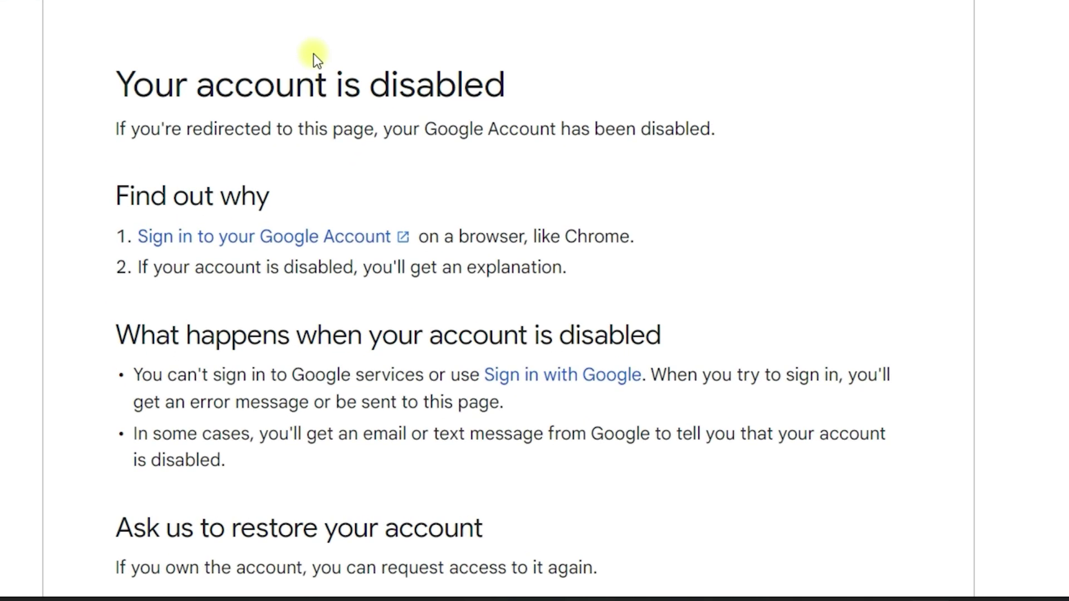
scroll(526, 221, "down", 2)
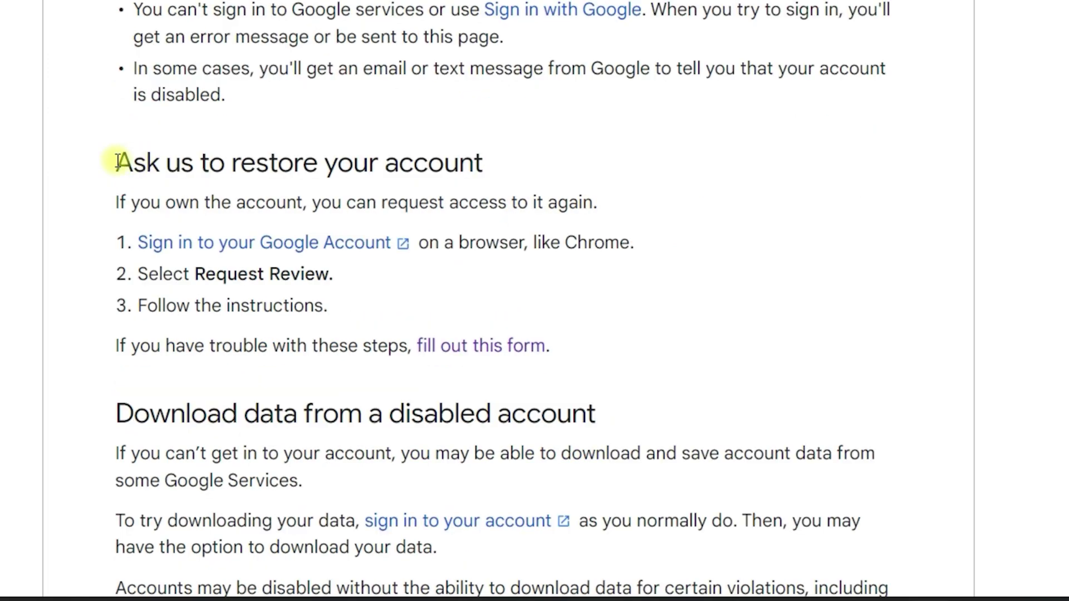
left_click_drag(115, 162, 490, 162)
left_click(489, 161)
left_click_drag(115, 167, 496, 167)
left_click_drag(115, 347, 575, 348)
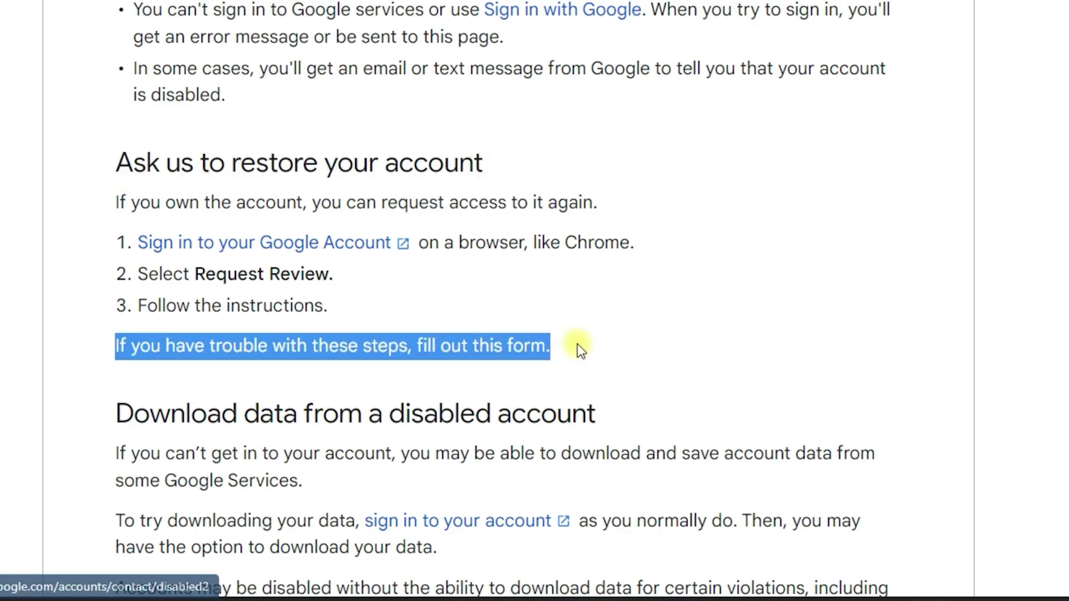
left_click(575, 349)
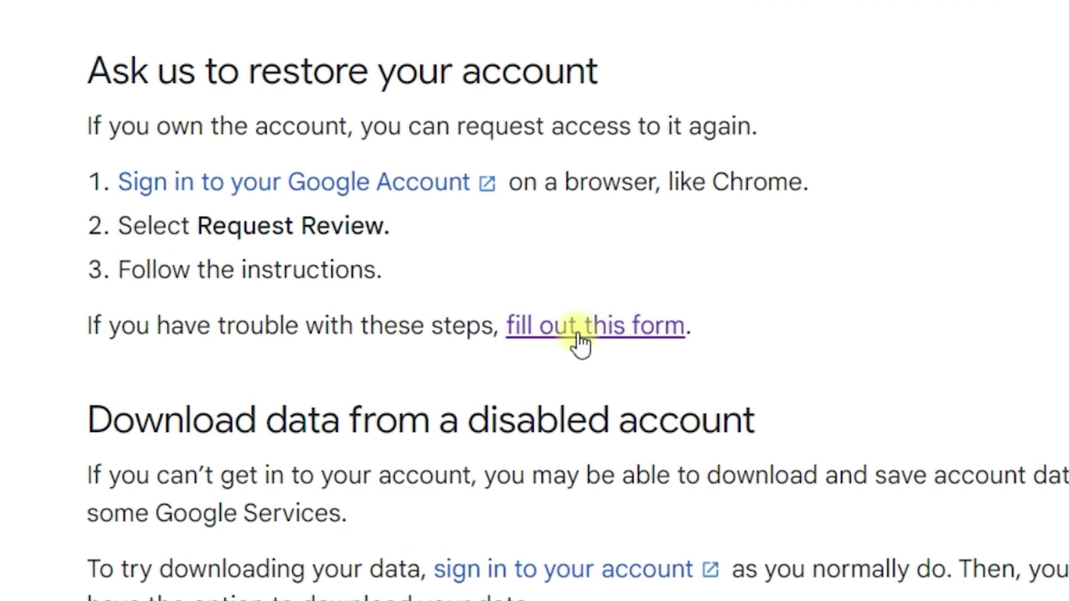
Open the restore request form and scroll past the 2 business days reply note to its first questions.
left_click(575, 337)
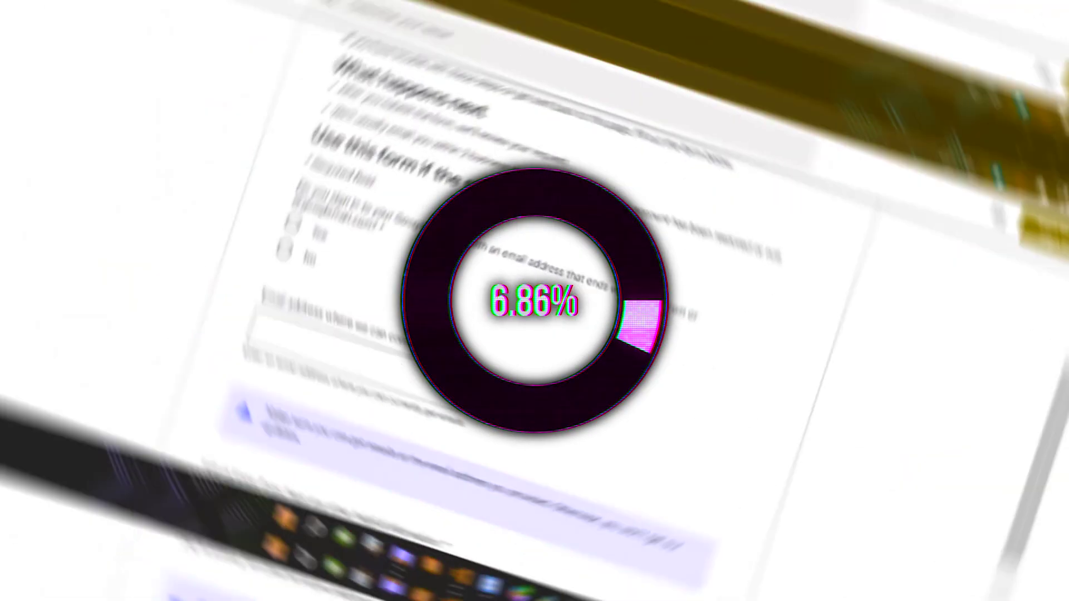
scroll(620, 353, "up", 5)
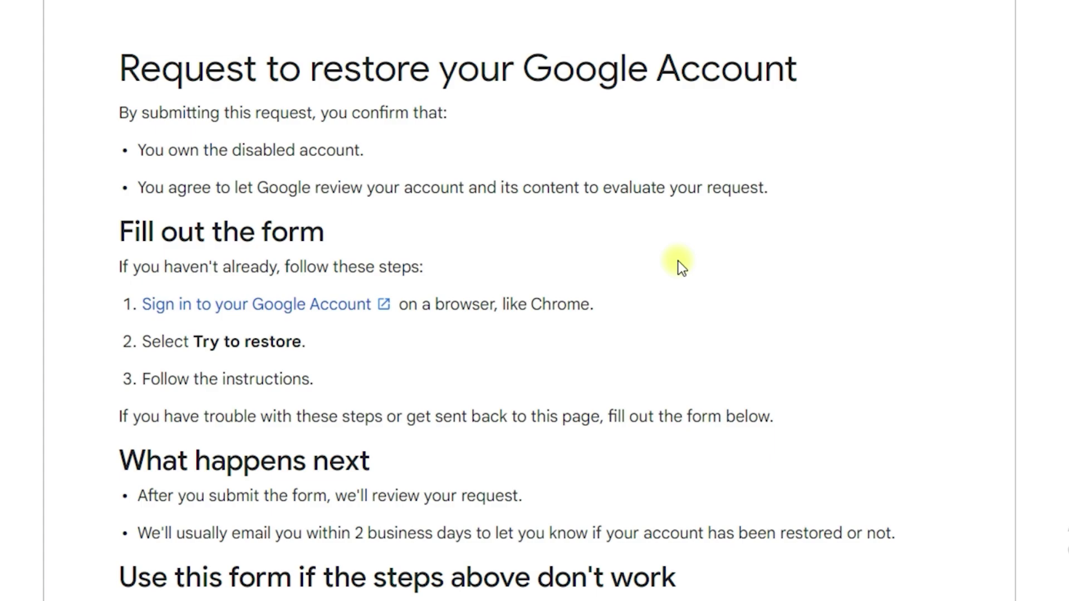
scroll(680, 267, "down", 5)
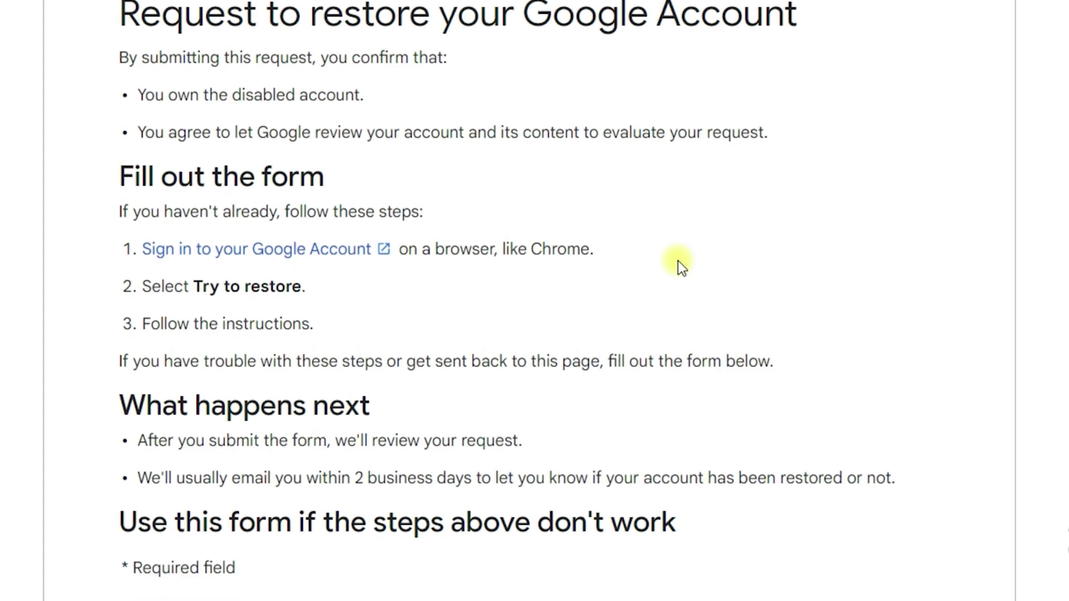
left_click_drag(143, 203, 591, 206)
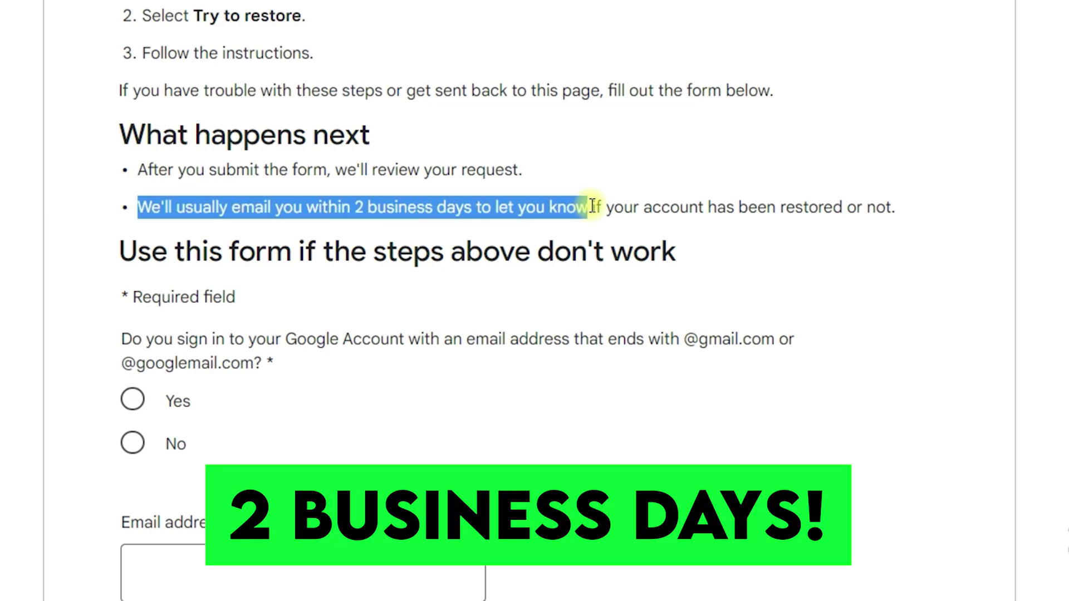
left_click(417, 313)
scroll(417, 312, "down", 3)
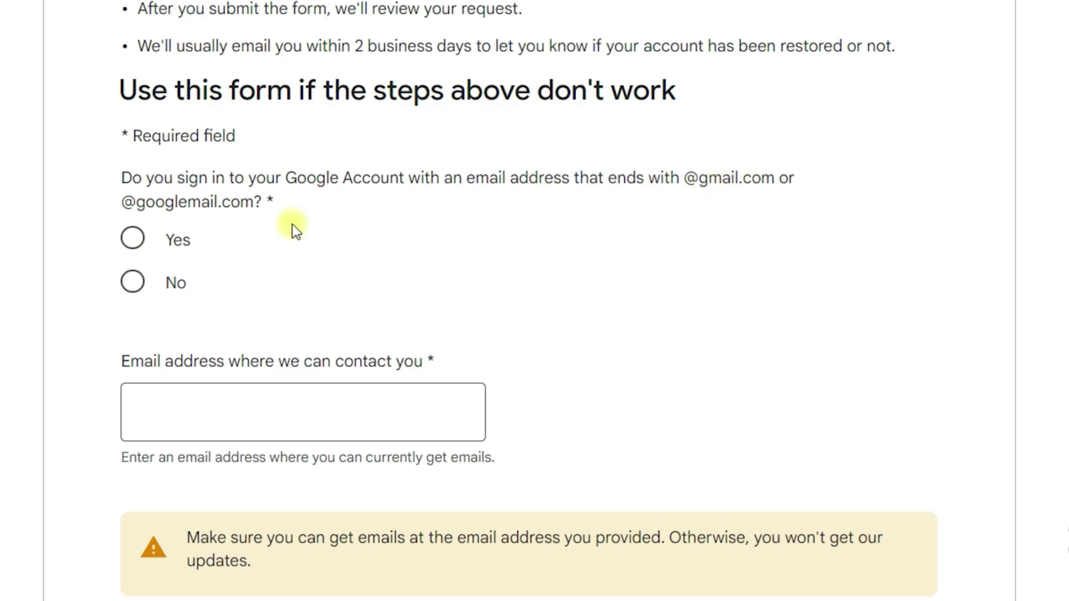
Answer Yes to the gmail.com sign-in question and enter the disabled account's email.
left_click(130, 241)
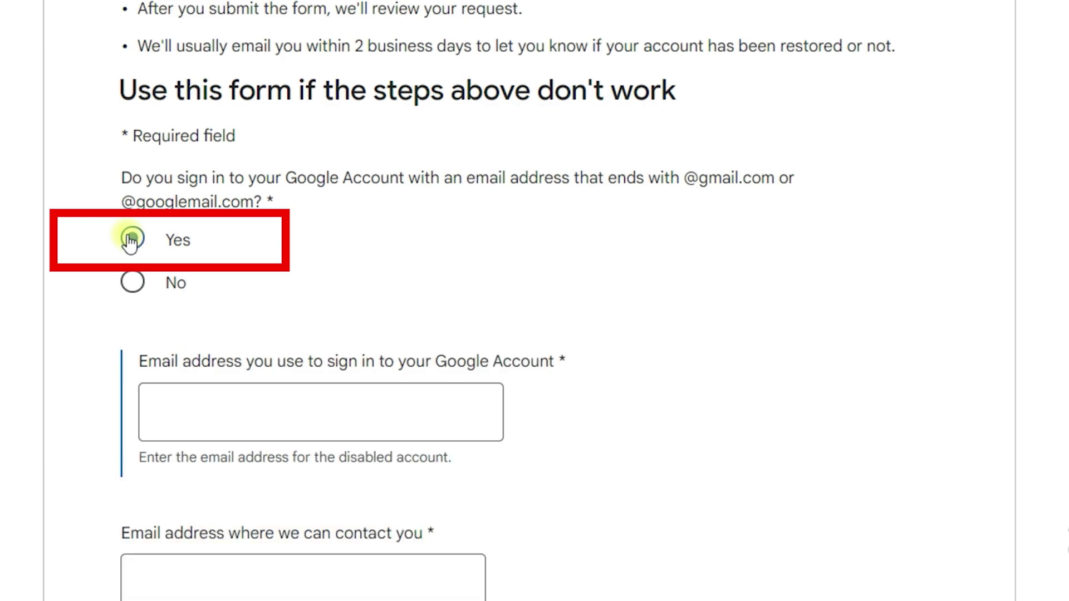
scroll(548, 313, "down", 3)
left_click_drag(143, 158, 601, 160)
left_click(601, 160)
left_click(269, 211)
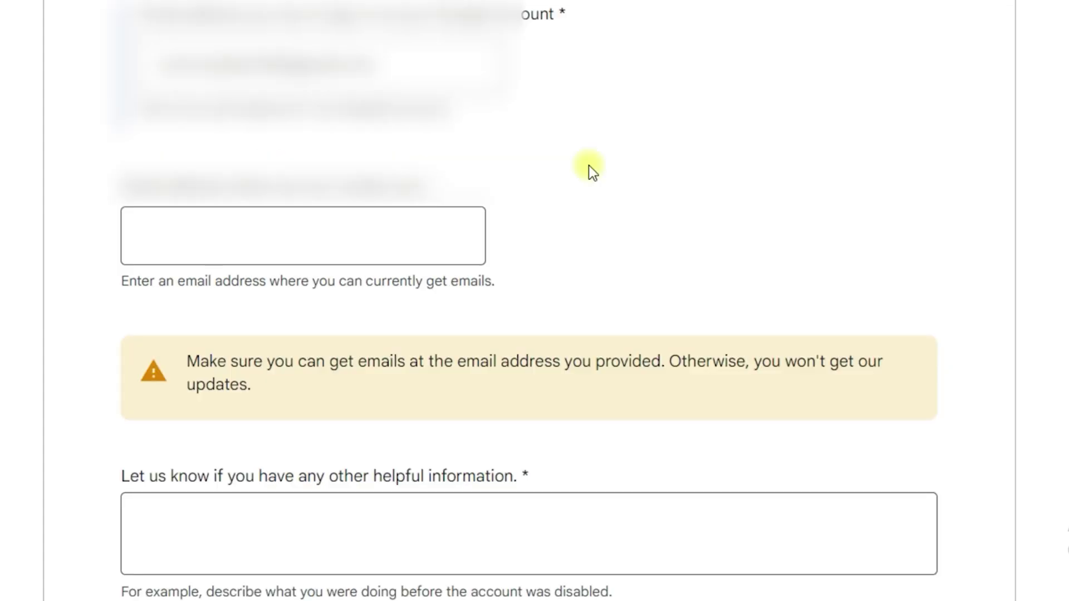
Enter a reachable contact email address in the contact email field.
scroll(589, 164, "up", 1)
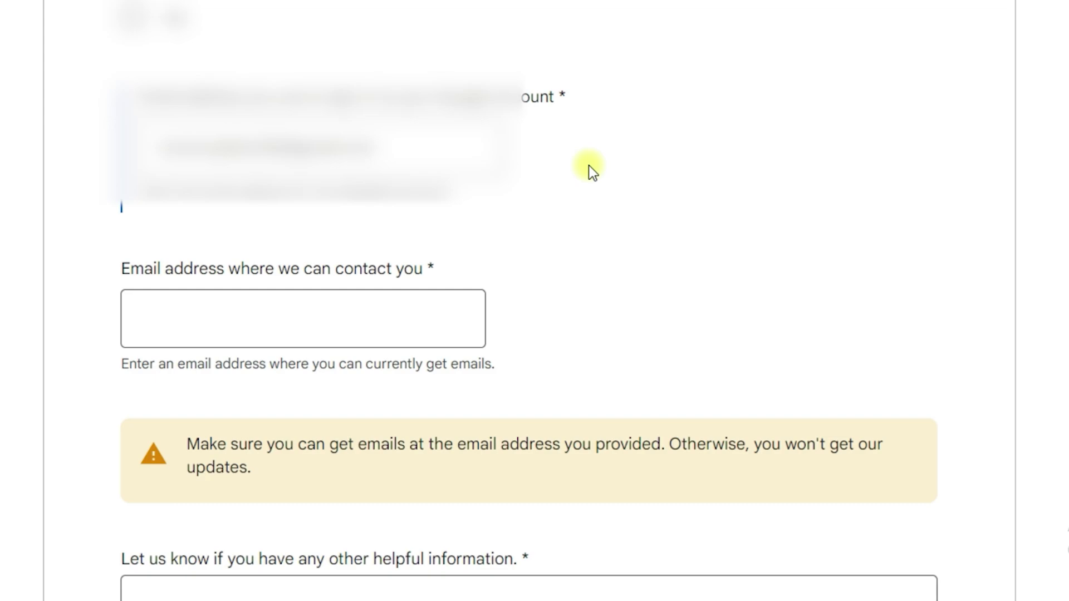
scroll(589, 165, "down", 2)
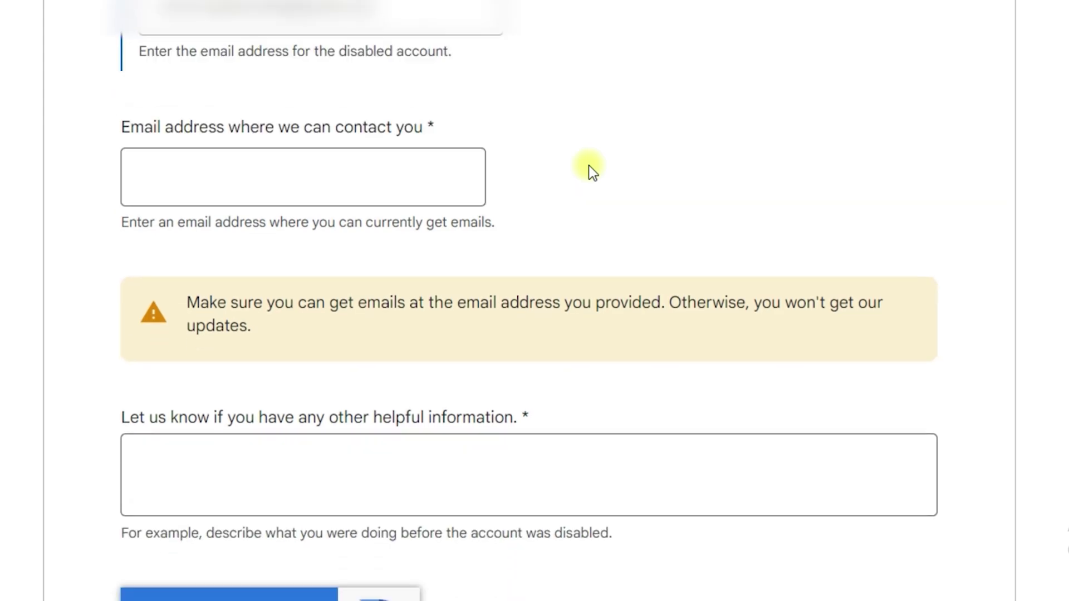
left_click(245, 166)
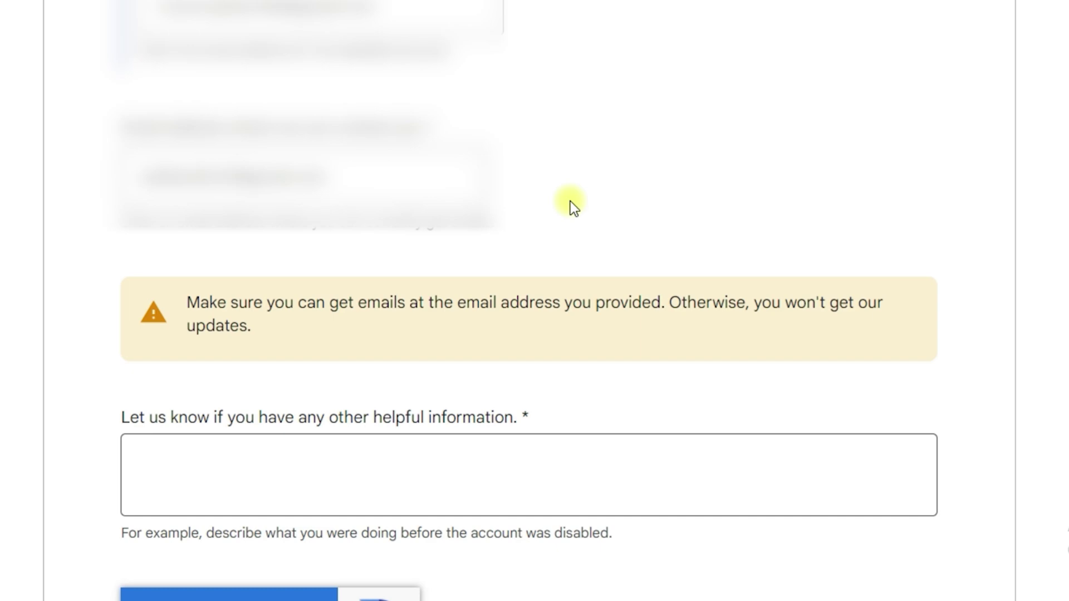
scroll(573, 177, "down", 2)
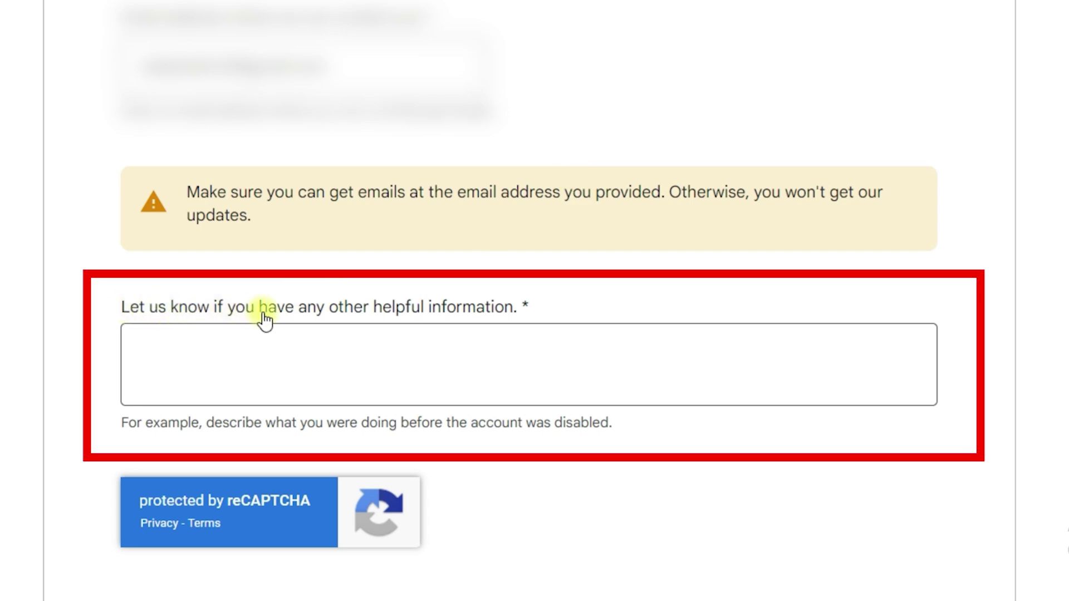
Write a 669-character appeal explaining lost access to personal data and asking Google to restore the account.
left_click(478, 344)
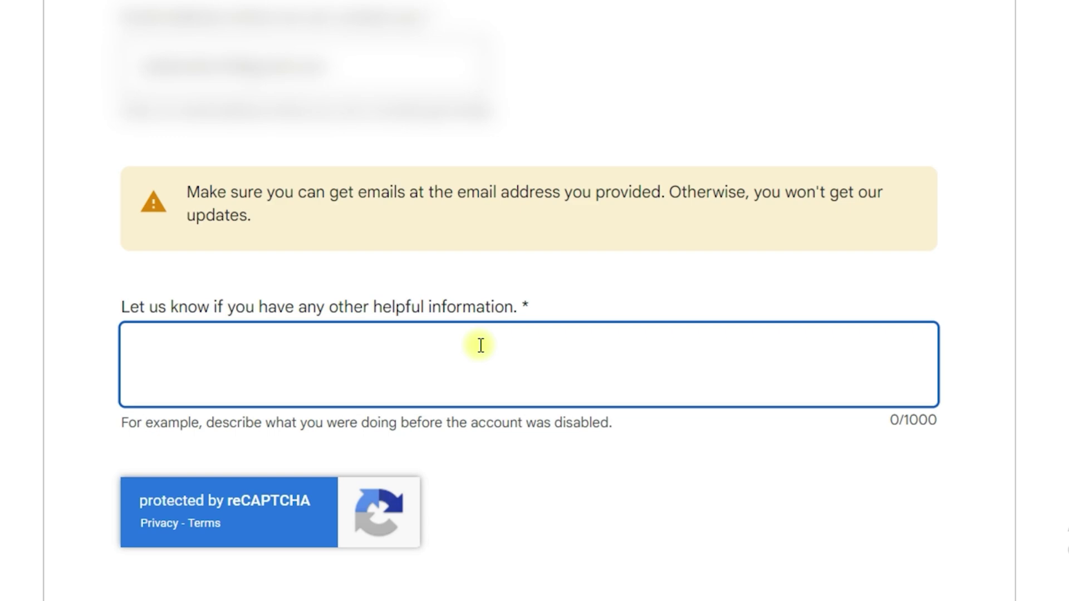
scroll(479, 346, "down", 2)
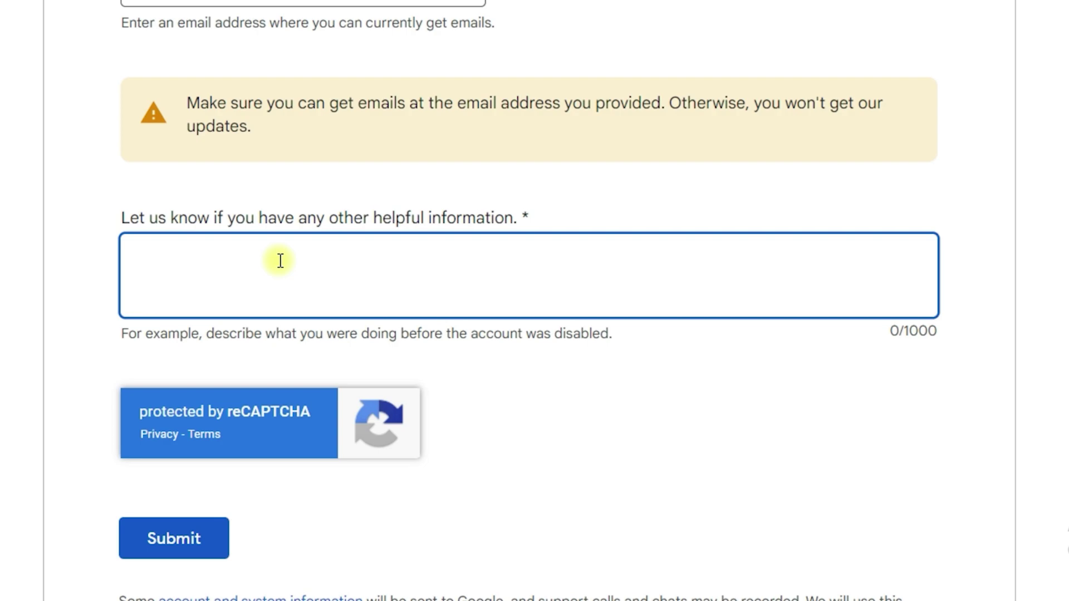
type("Hi, Google Team. I hope this ")
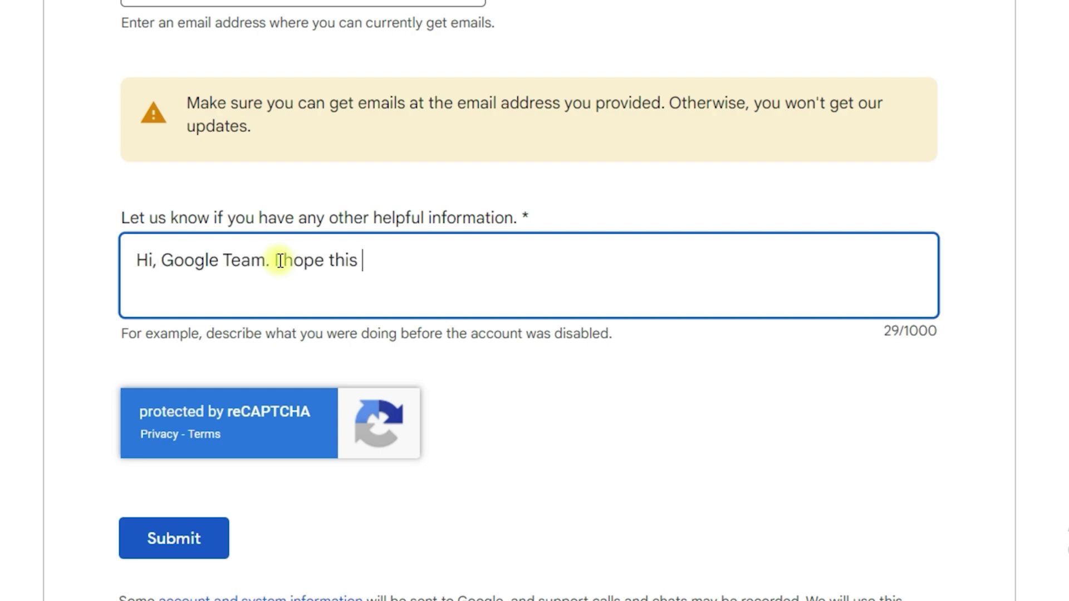
type("message finds you in good health. I am in a real trouble accessing my Google Account that I use to login in many other platforms like YouTube and Google AdSense. I really need that account that is ")
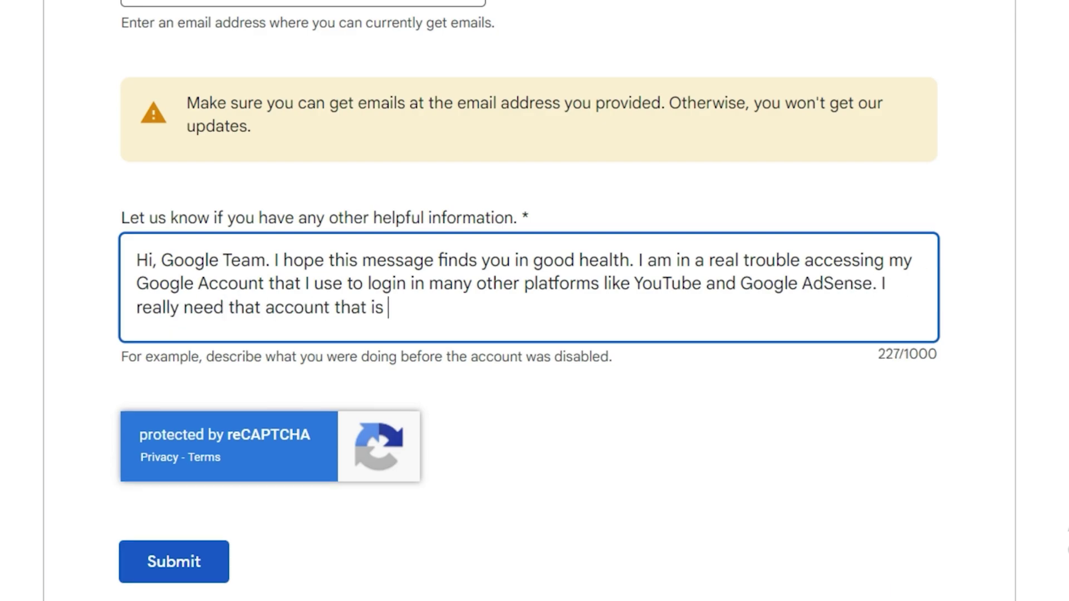
type("restricted or suspended for any reason, that was in my daily use and was connected to my very informative websits.")
key("BackSpace")
key("BackSpace")
key("BackSpace")
key("BackSpace")
key("BackSpace")
key("BackSpace")
key("BackSpace")
key("BackSpace")
key("BackSpace")
key("BackSpace")
key("BackSpace")
key("BackSpace")
key("BackSpace")
key("BackSpace")
key("BackSpace")
key("BackSpace")
key("BackSpace")
key("BackSpace")
key("BackSpace")
key("BackSpace")
type("includes my personal and impota")
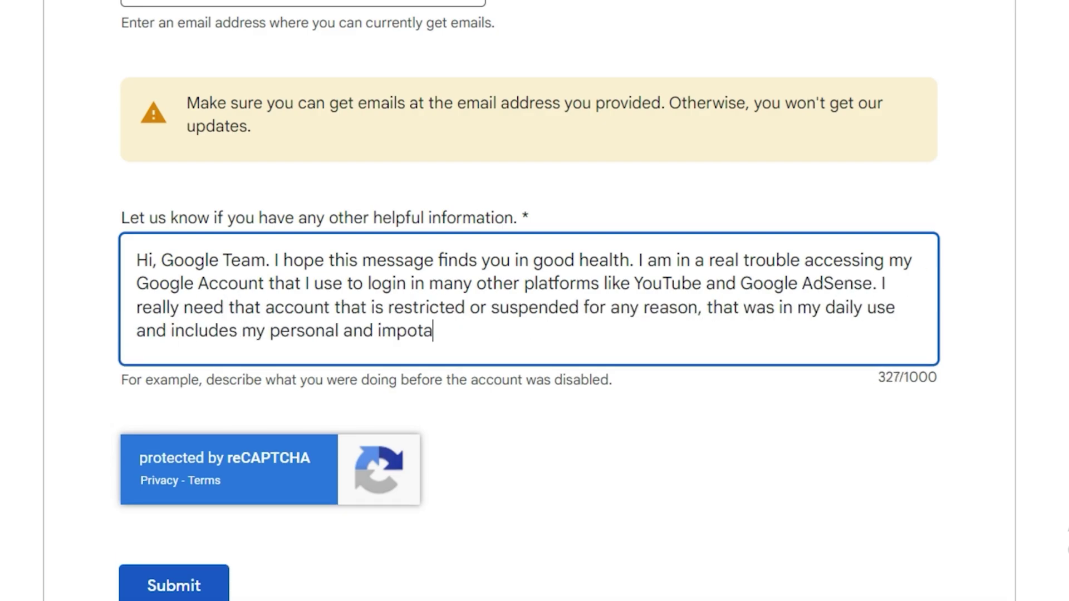
key("BackSpace")
key("BackSpace")
type("rtant data that I cannot access. So, it is a humble request to restore my Google Account so that I can access my very important data again. Waiting for your response to help me ")
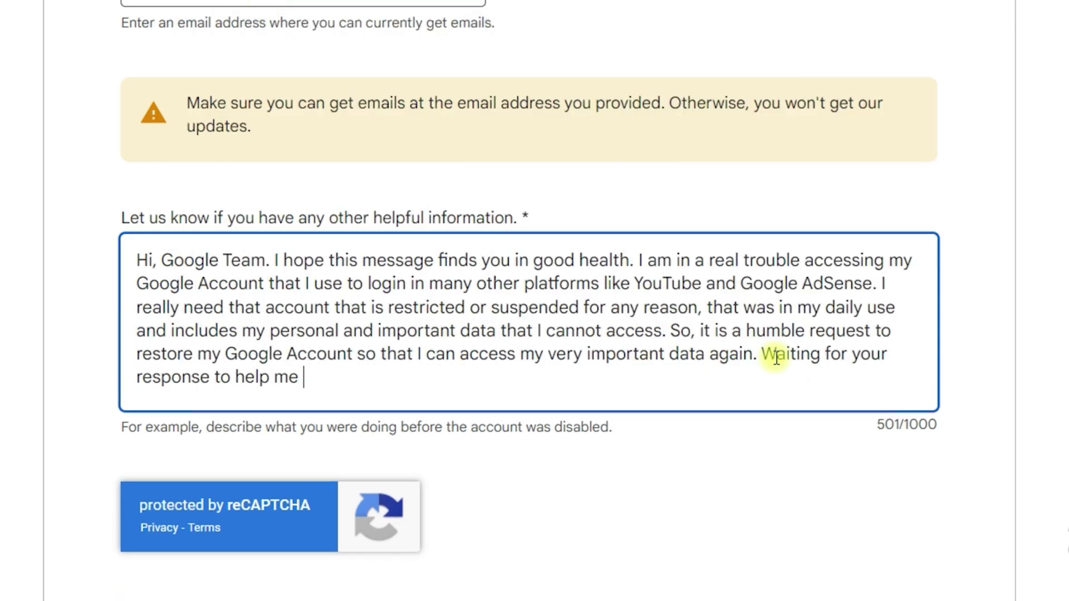
type("in gaining access to my Google Account. I have provided all the information correctly in the form and expecting to hear from you as soon as possible. Thank you so much!")
scroll(716, 378, "down", 4)
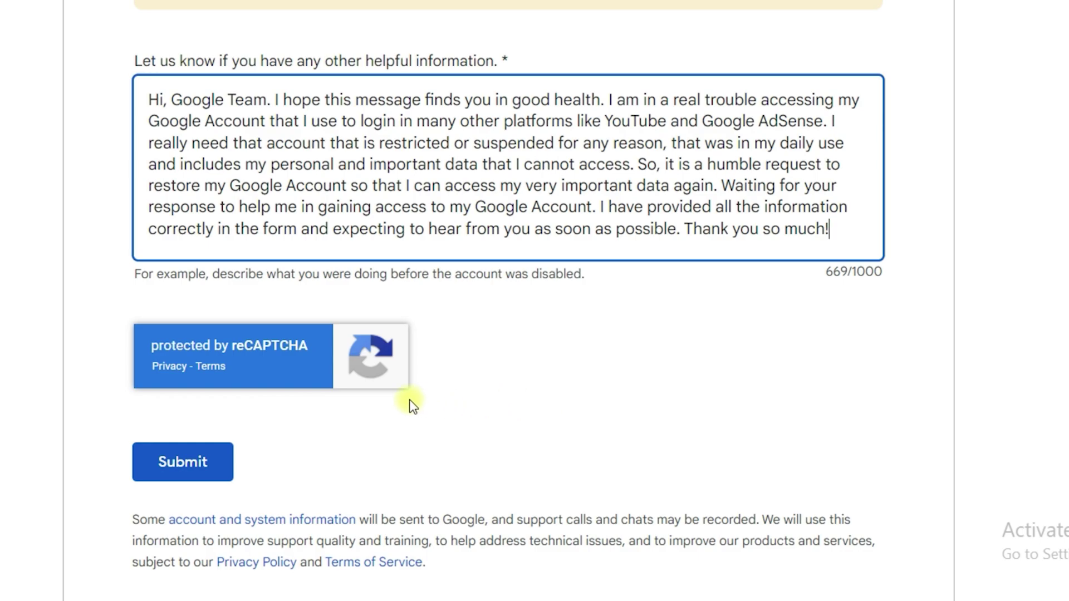
scroll(222, 465, "down", 3)
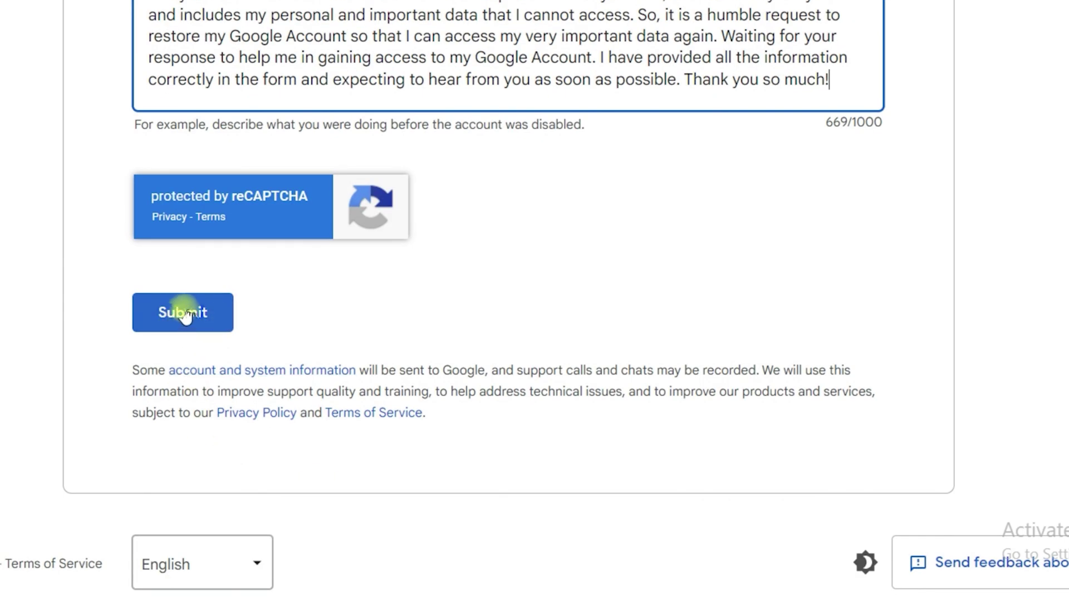
Submit the restore request and check the 'Your email has been sent' heading.
left_click(186, 316)
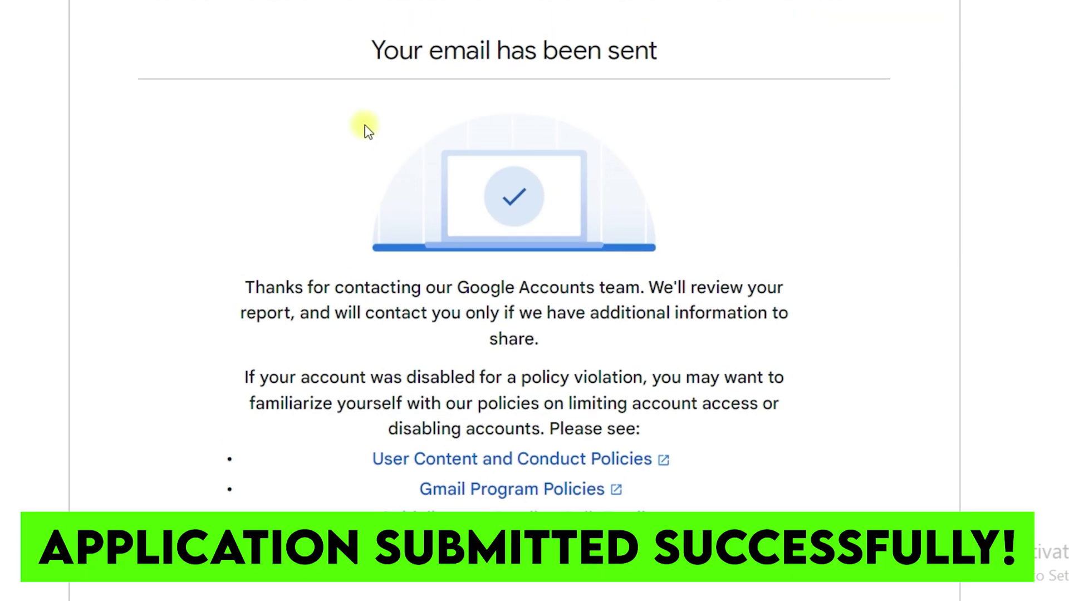
left_click_drag(364, 38, 689, 51)
left_click(689, 51)
scroll(587, 158, "down", 2)
scroll(251, 191, "up", 1)
Review the confirmation's thanks, review and policy-violation sentences.
left_click_drag(246, 207, 590, 262)
left_click(637, 211)
left_click(596, 263)
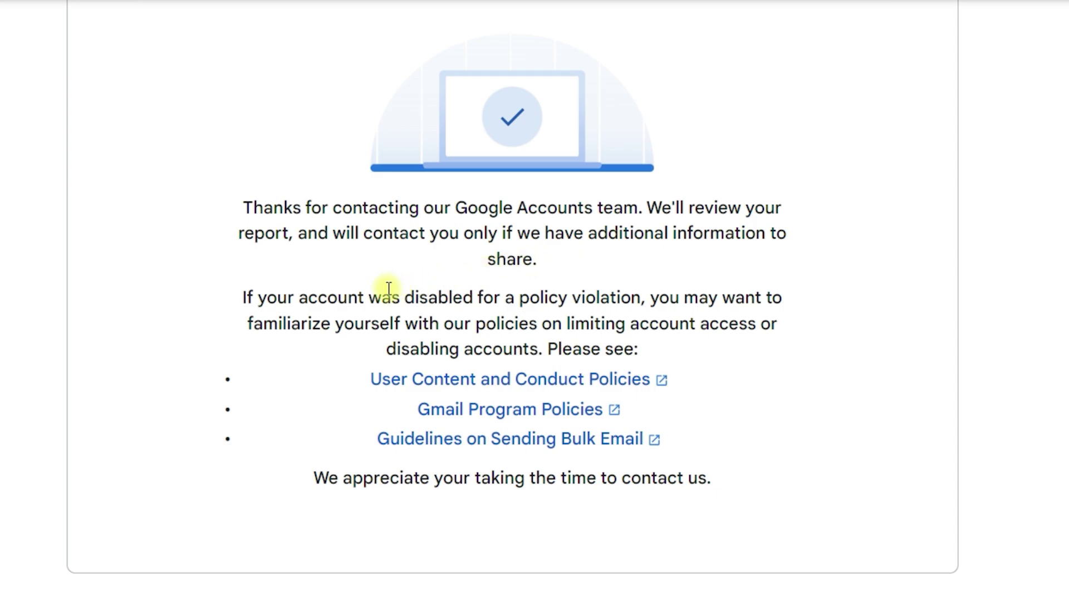
left_click_drag(256, 298, 644, 301)
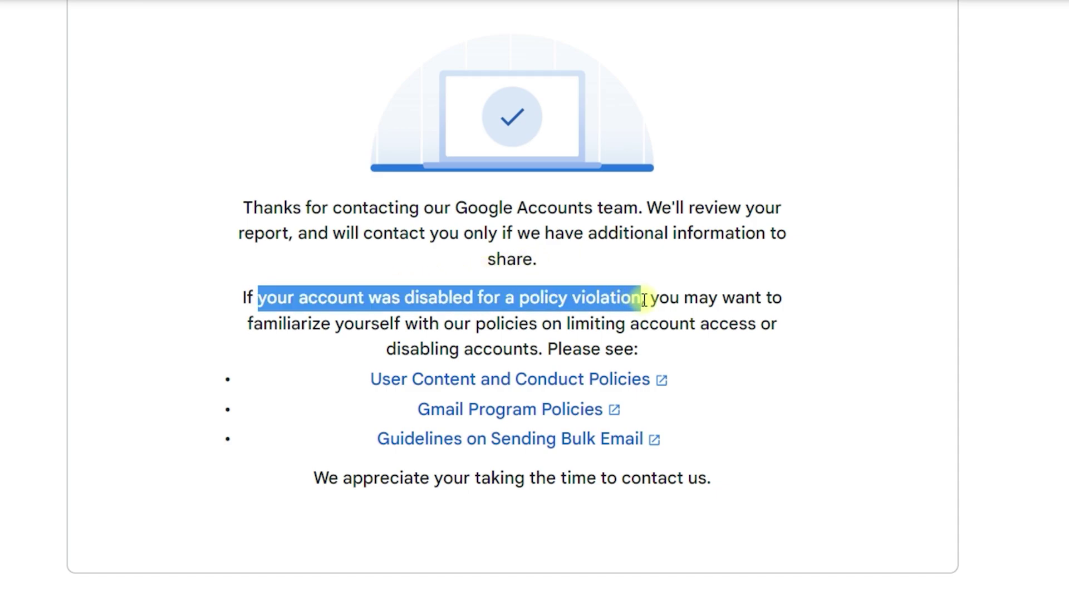
left_click(645, 301)
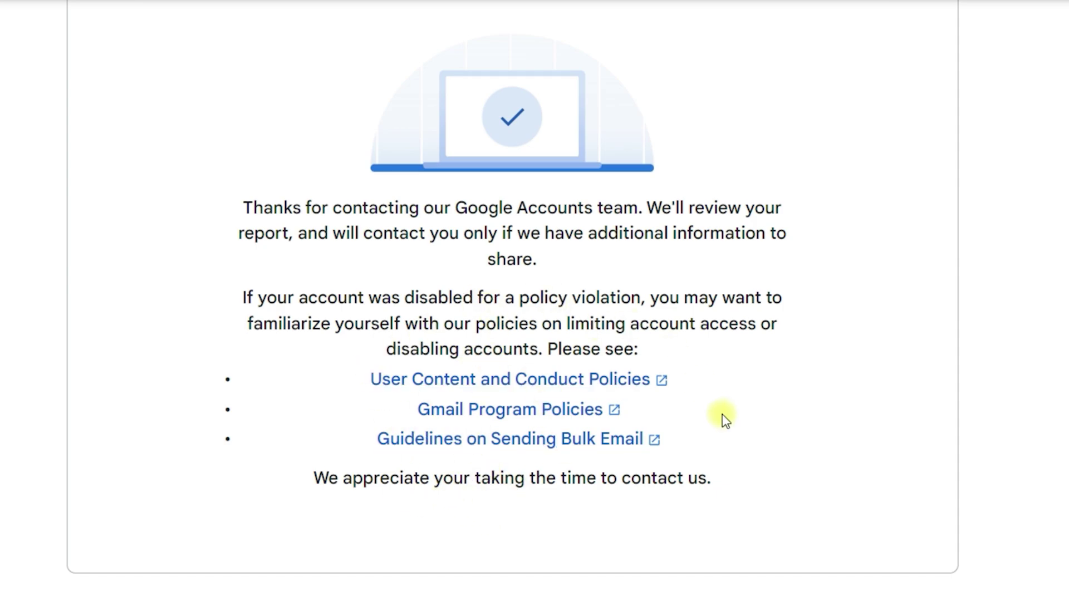
scroll(725, 420, "up", 1)
scroll(725, 420, "up", 3)
scroll(726, 420, "down", 2)
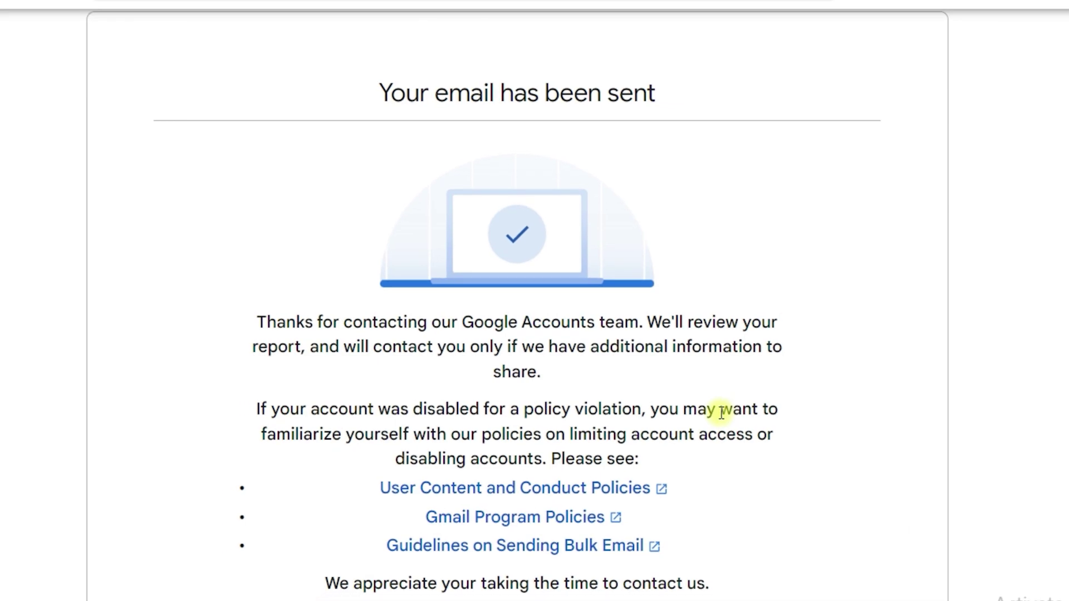